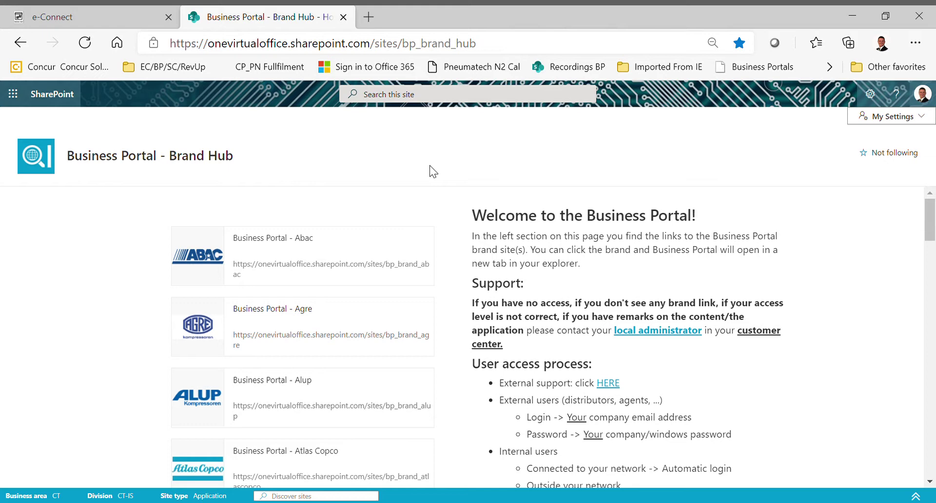
- Find the Chicago Pneumatic brand in the Brand Hub list and open its Business Portal site
{"action": "scroll", "coordinate": [310, 274], "scroll_direction": "down", "scroll_amount": 8}
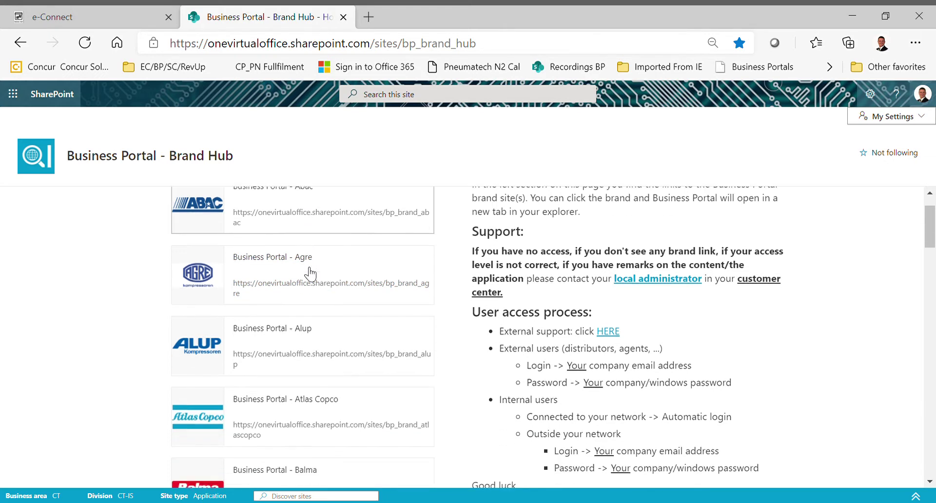
{"action": "scroll", "coordinate": [310, 274], "scroll_direction": "down", "scroll_amount": 2}
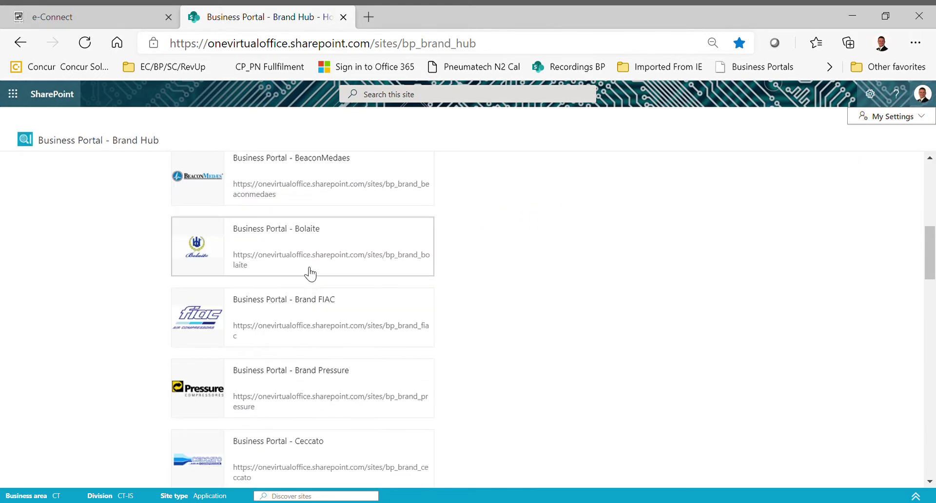
{"action": "scroll", "coordinate": [310, 274], "scroll_direction": "down", "scroll_amount": 6}
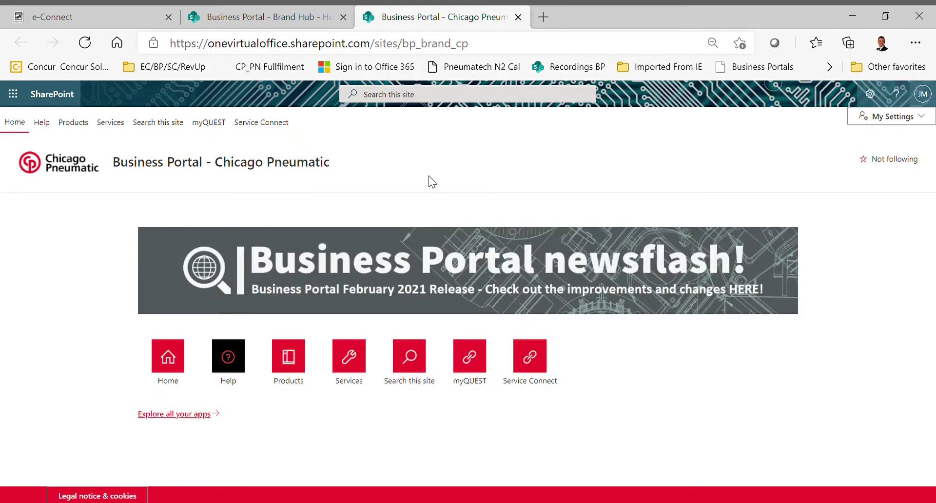
- Open My Preferences and review the language, organizational node and job interest settings
{"action": "left_click", "coordinate": [928, 123]}
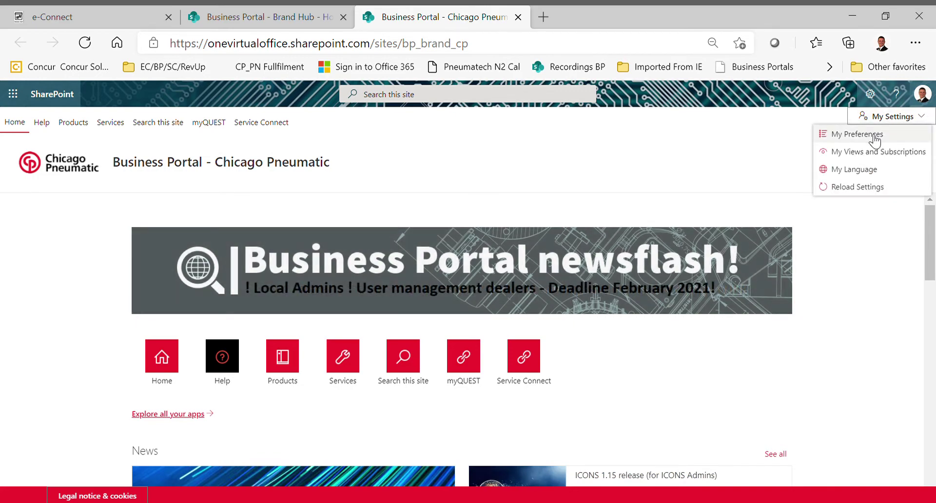
{"action": "left_click", "coordinate": [873, 137]}
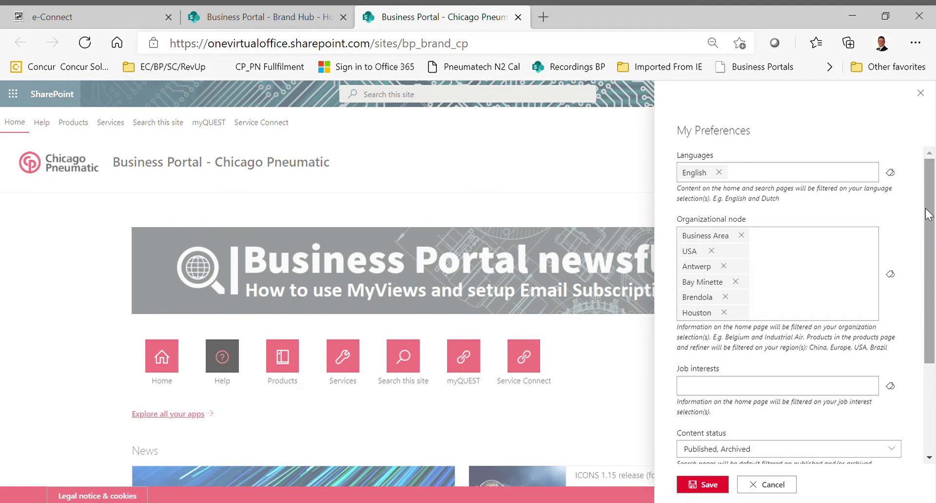
{"action": "left_click_drag", "start_coordinate": [927, 214], "coordinate": [930, 229]}
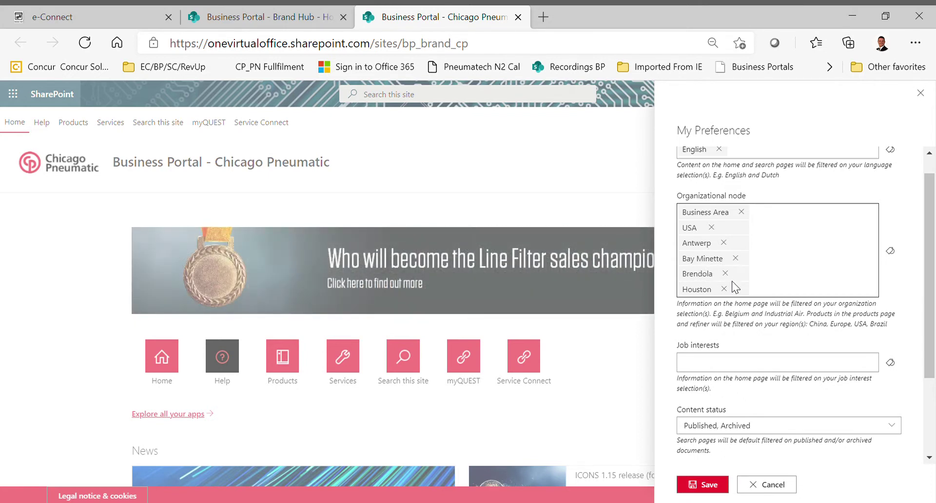
- Review the Organizational Node term tree from Business Area through Customer Centers to Product Companies, and save the selection
{"action": "left_click", "coordinate": [891, 252]}
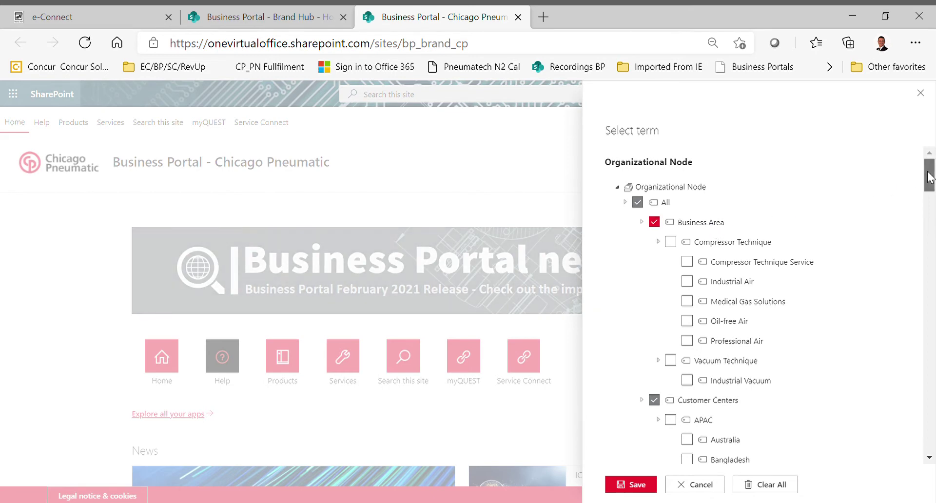
{"action": "left_click_drag", "start_coordinate": [929, 178], "coordinate": [931, 197]}
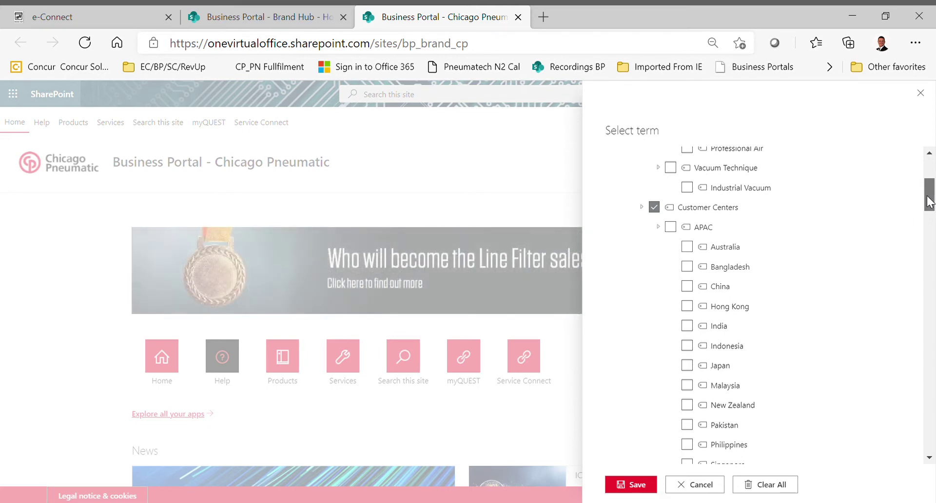
{"action": "left_click_drag", "start_coordinate": [929, 202], "coordinate": [928, 238]}
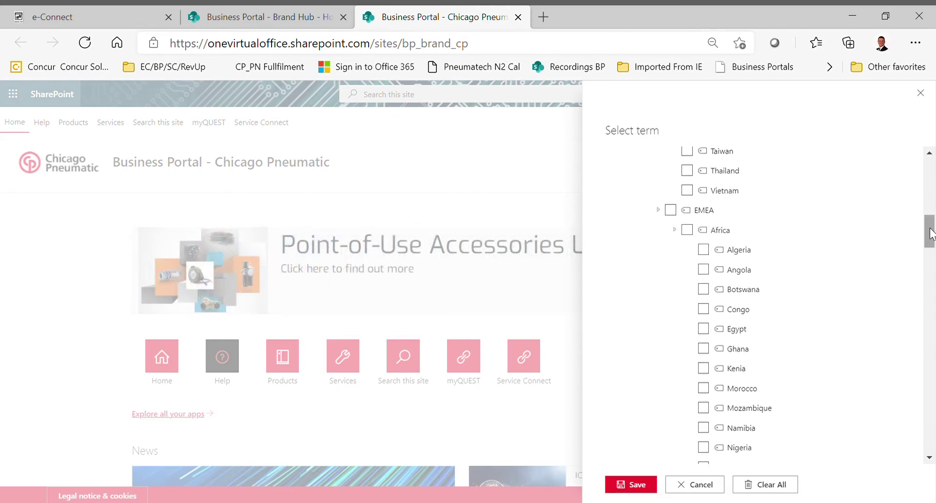
{"action": "left_click_drag", "start_coordinate": [931, 233], "coordinate": [932, 350]}
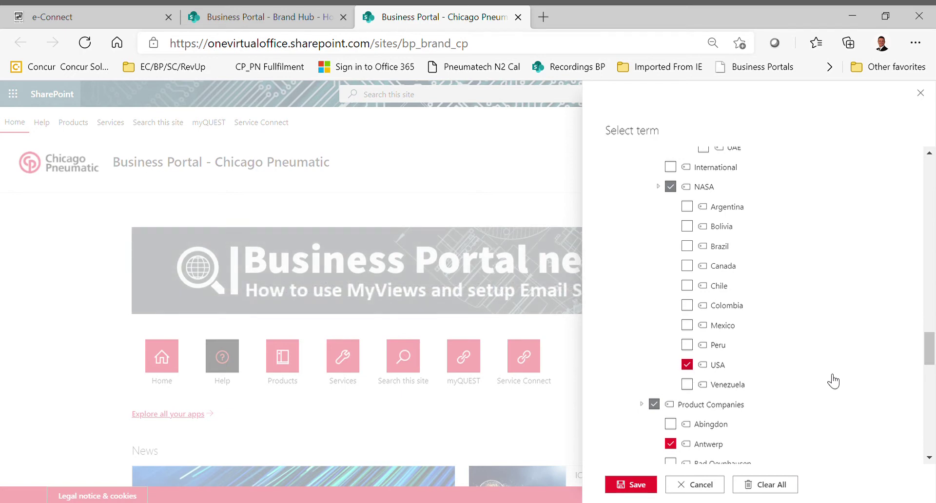
{"action": "left_click_drag", "start_coordinate": [930, 351], "coordinate": [931, 375]}
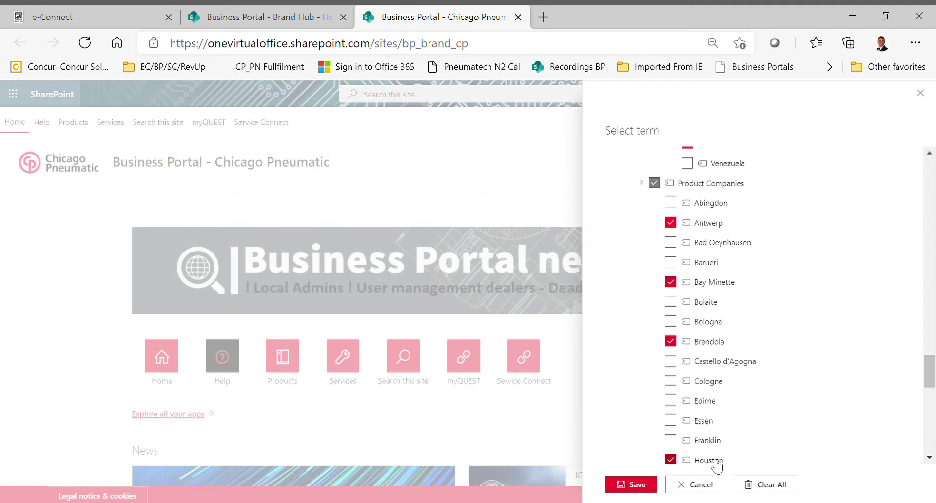
{"action": "left_click_drag", "start_coordinate": [929, 385], "coordinate": [932, 385]}
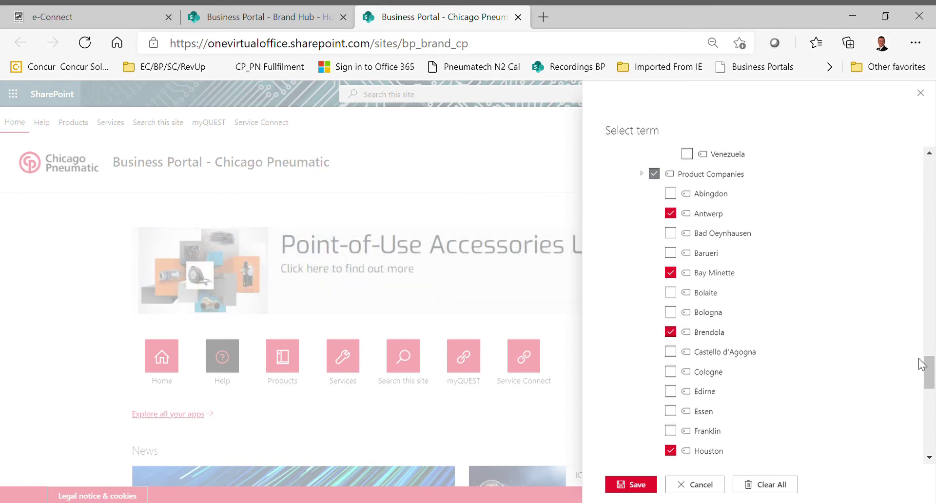
{"action": "left_click_drag", "start_coordinate": [921, 364], "coordinate": [930, 434]}
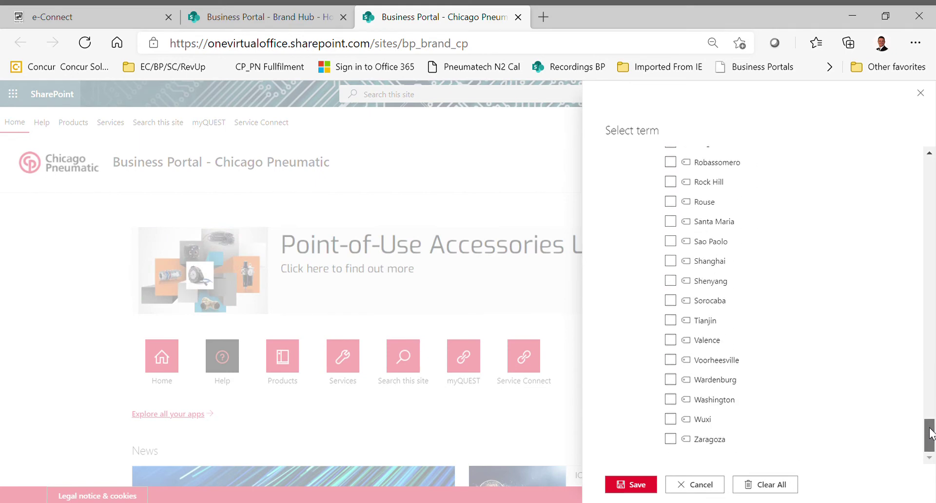
{"action": "left_click", "coordinate": [637, 485]}
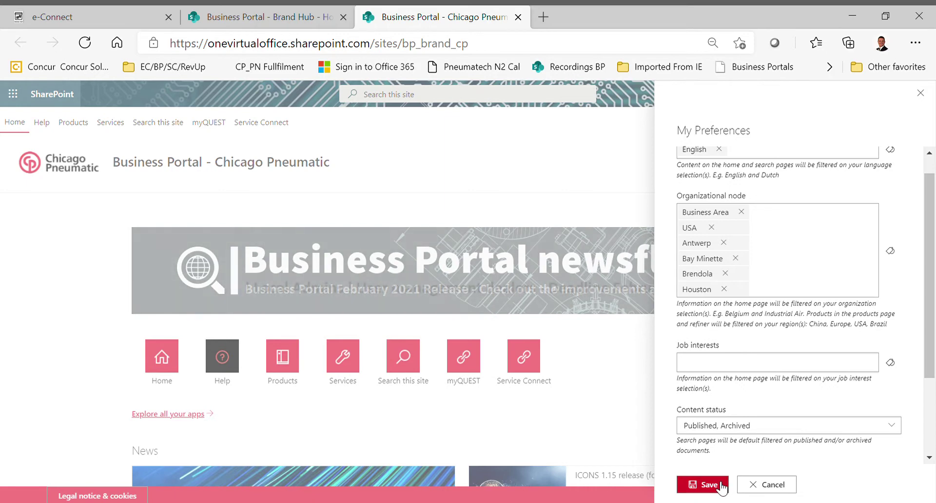
- Check the Content status, Dimensions and Frequency options in My Preferences and save the preferences
{"action": "left_click_drag", "start_coordinate": [930, 274], "coordinate": [930, 348]}
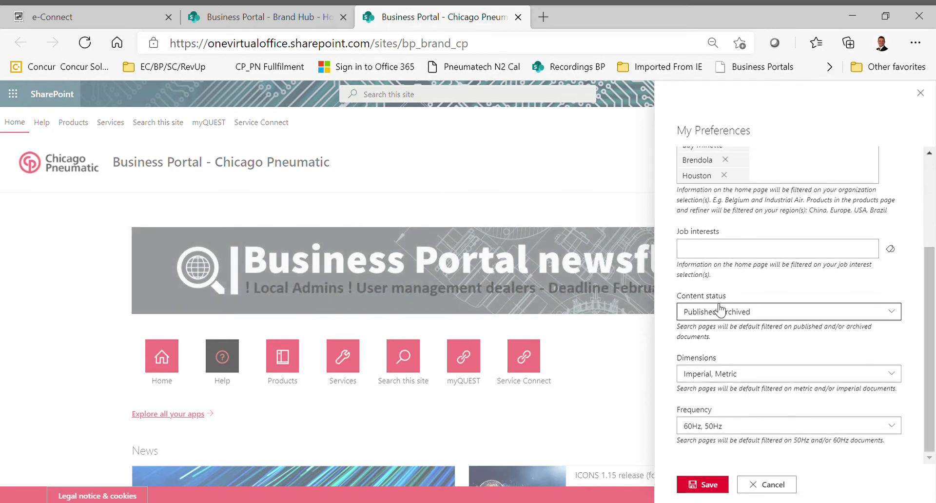
{"action": "left_click", "coordinate": [893, 314]}
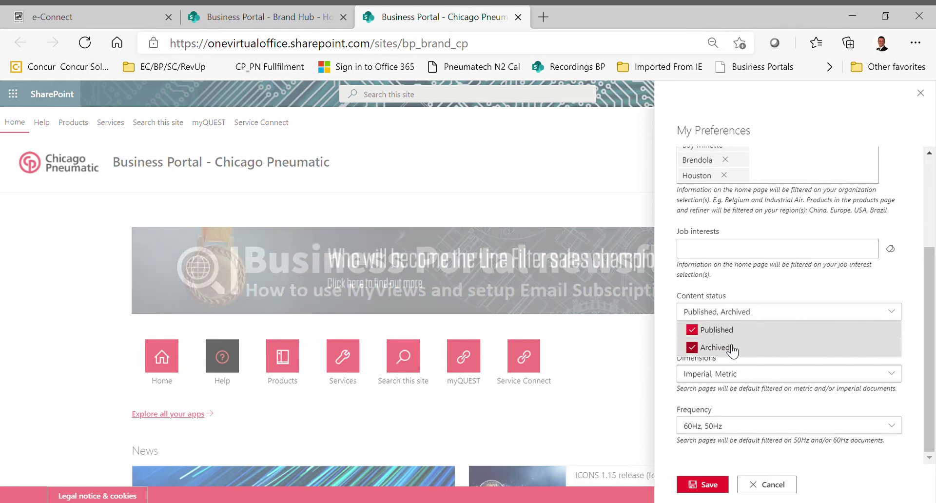
{"action": "left_click", "coordinate": [810, 285]}
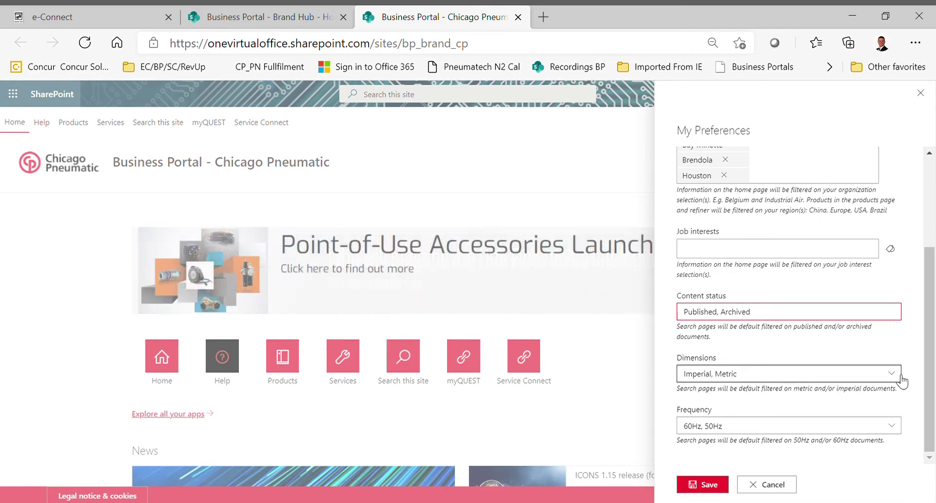
{"action": "left_click", "coordinate": [901, 376]}
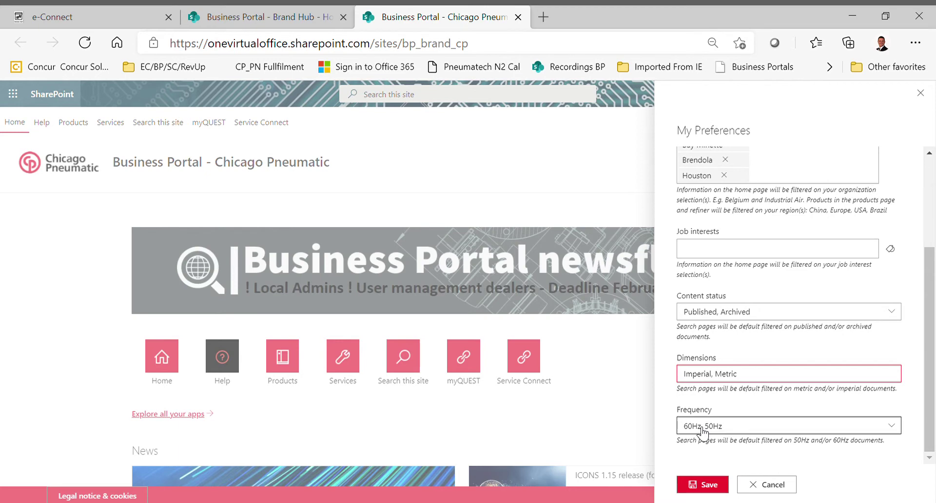
{"action": "left_click", "coordinate": [890, 426]}
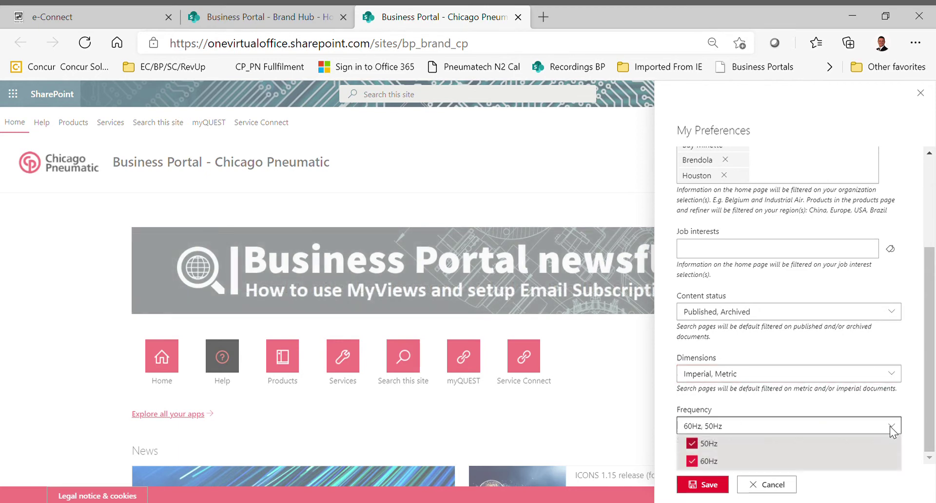
{"action": "left_click", "coordinate": [890, 426]}
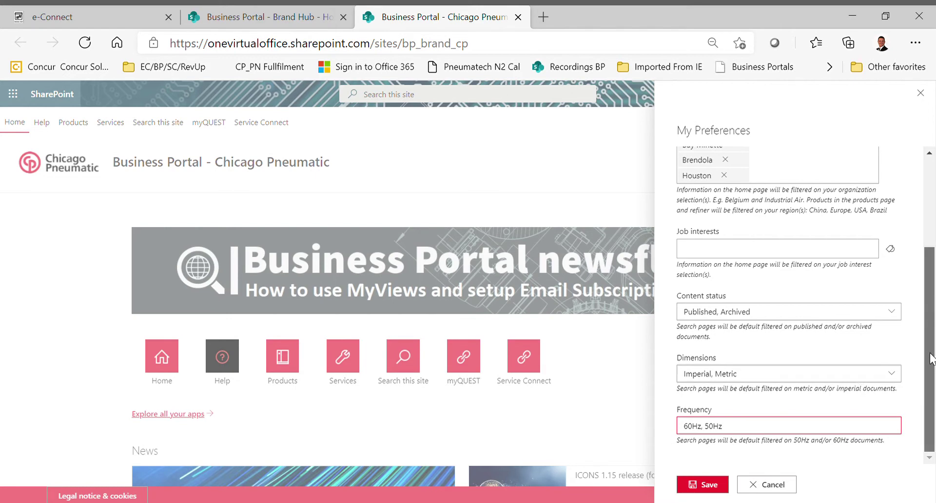
{"action": "scroll", "coordinate": [931, 358], "scroll_direction": "up", "scroll_amount": 3}
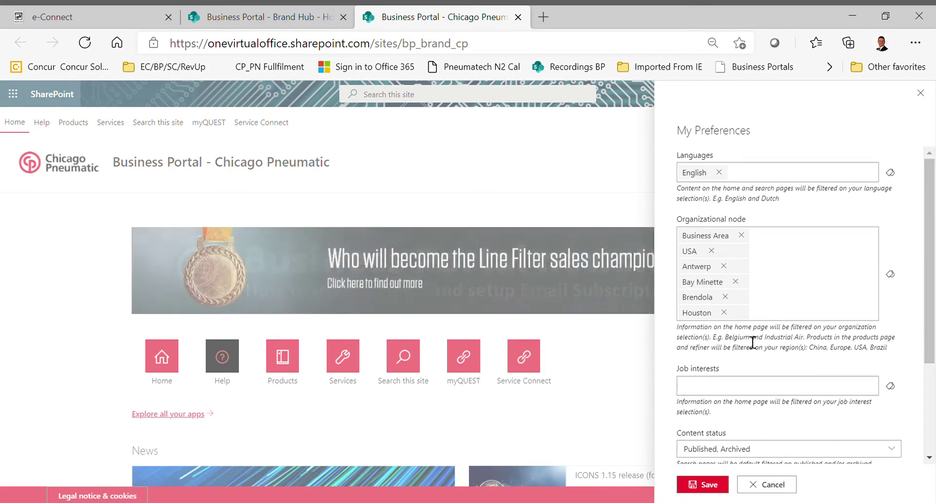
{"action": "left_click", "coordinate": [702, 485]}
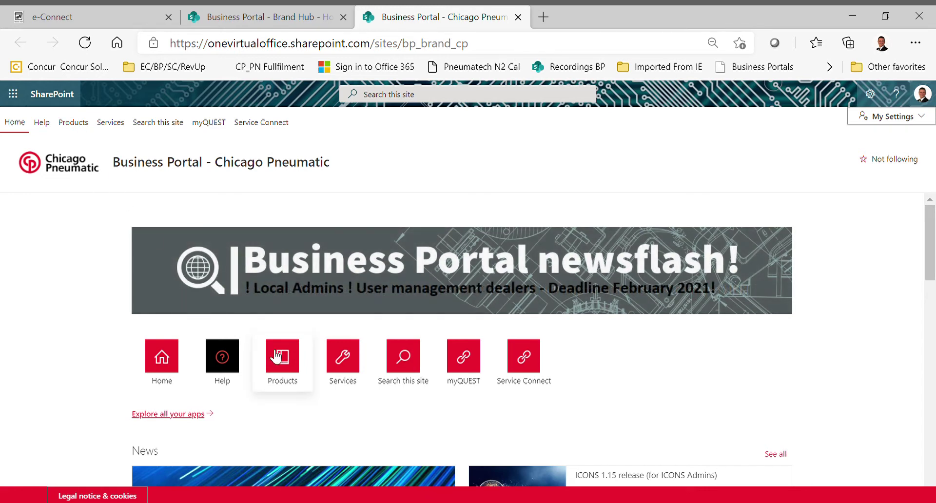
- Browse the product catalogue to the Fixed Speed models under Oil Injected Screw Compressors
{"action": "left_click", "coordinate": [283, 361]}
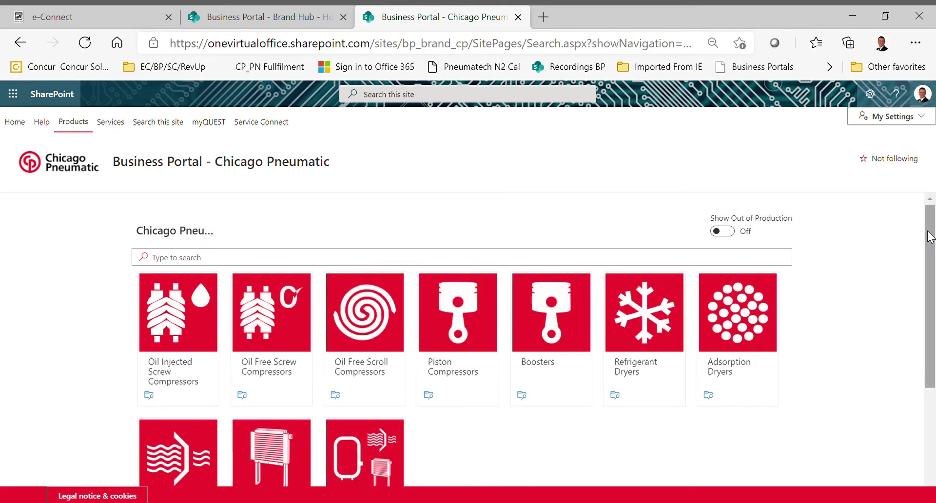
{"action": "left_click_drag", "start_coordinate": [930, 238], "coordinate": [930, 251]}
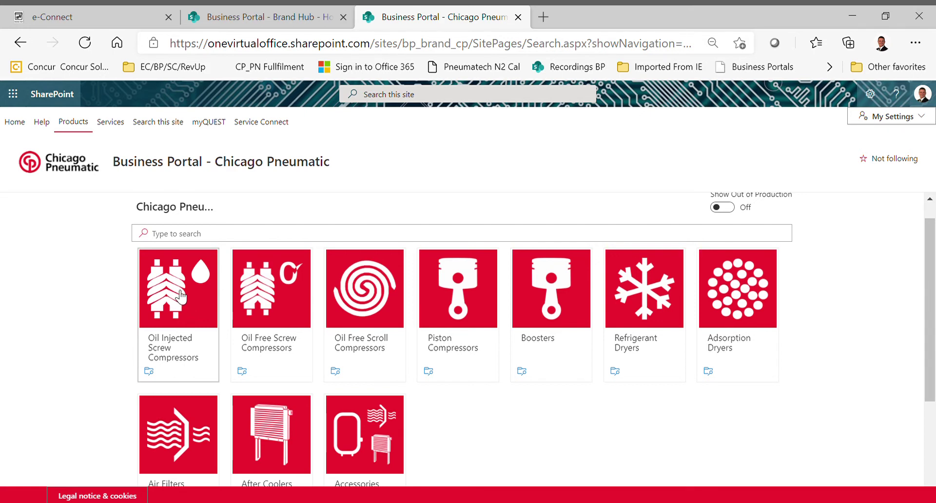
{"action": "left_click", "coordinate": [178, 312]}
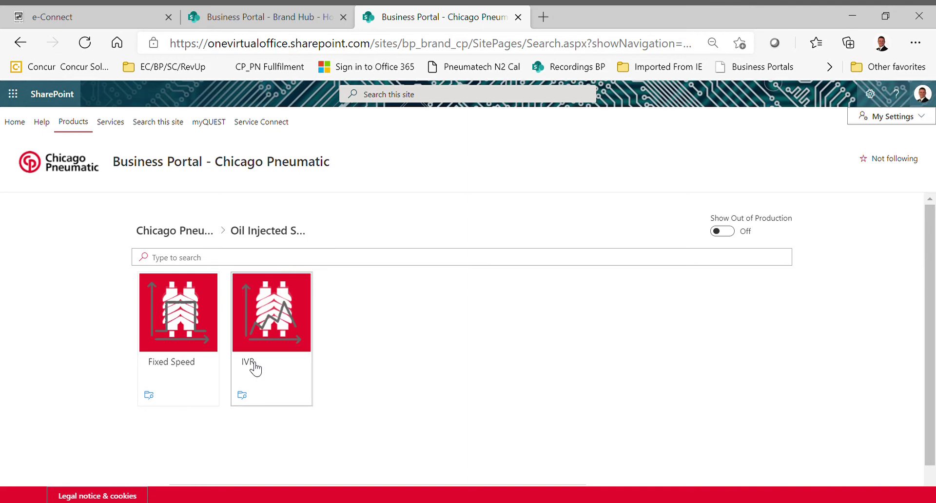
{"action": "left_click", "coordinate": [180, 363]}
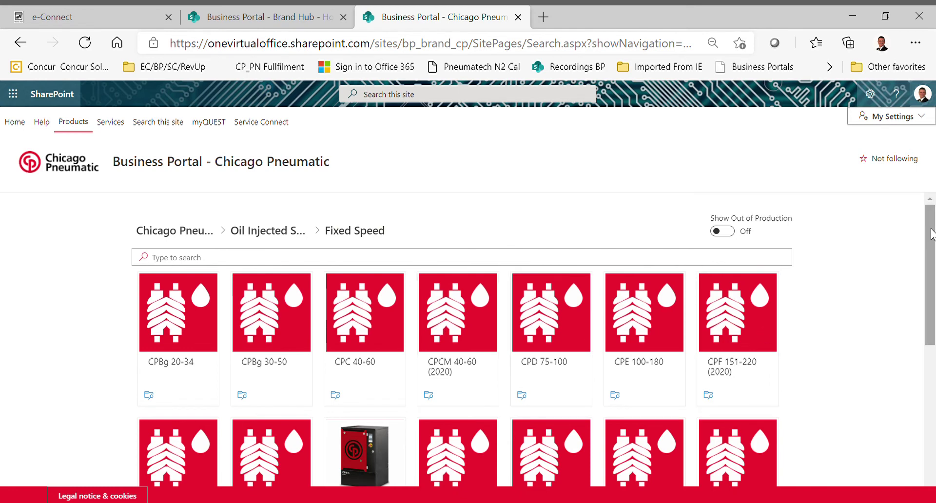
- Find the QRS 20-40 among the fixed speed compressors and open its document page
{"action": "left_click_drag", "start_coordinate": [932, 235], "coordinate": [933, 254]}
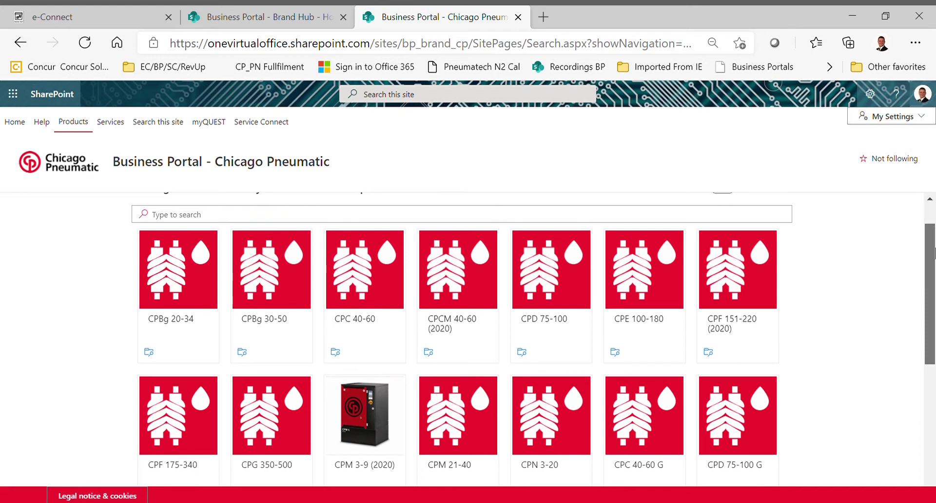
{"action": "left_click_drag", "start_coordinate": [934, 251], "coordinate": [931, 352]}
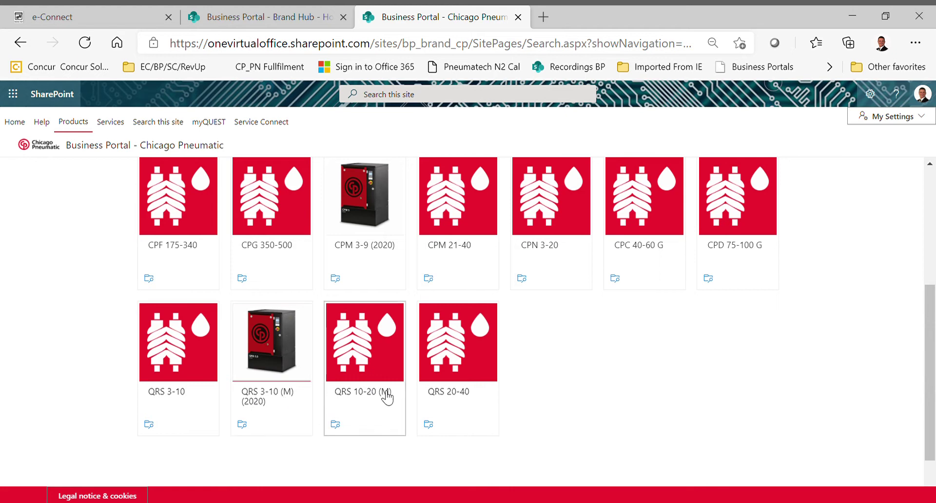
{"action": "left_click", "coordinate": [454, 399]}
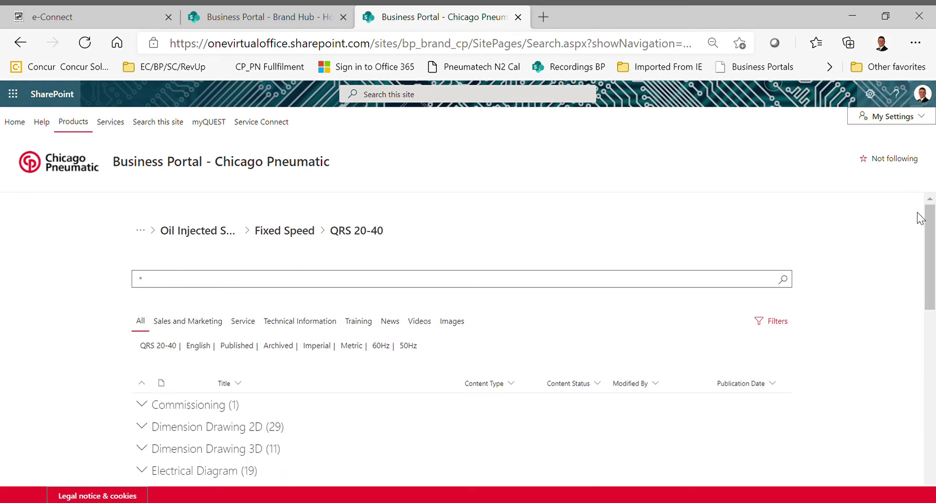
- Review the QRS 20-40 document categories and expand the Commissioning group
{"action": "left_click_drag", "start_coordinate": [928, 216], "coordinate": [930, 235]}
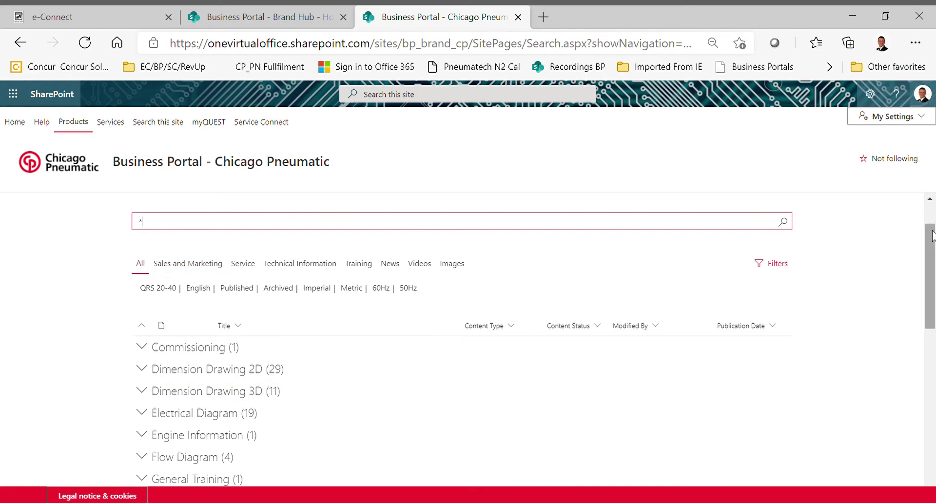
{"action": "left_click_drag", "start_coordinate": [932, 239], "coordinate": [932, 279]}
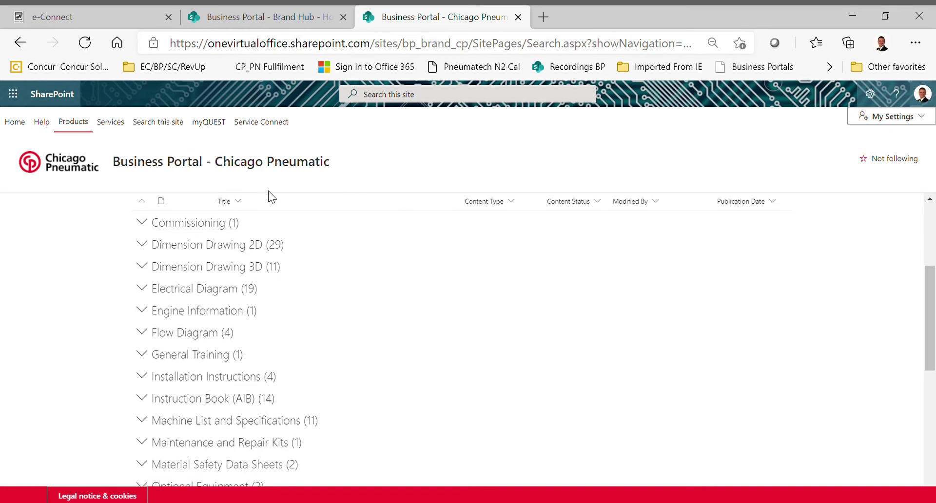
{"action": "left_click", "coordinate": [141, 222]}
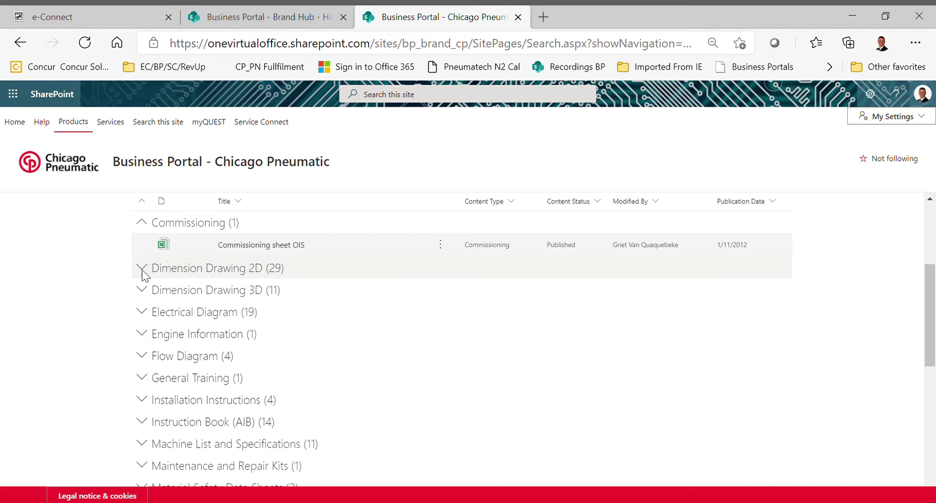
- Look into the Dimension Drawing 2D and 3D groups, collapse them, and expand the Electrical Diagram group
{"action": "left_click", "coordinate": [141, 268]}
{"action": "left_click", "coordinate": [142, 269]}
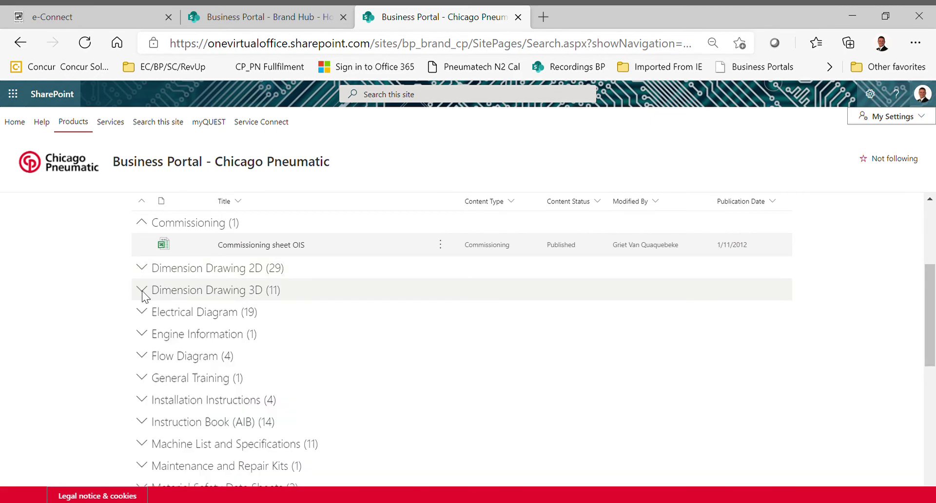
{"action": "left_click", "coordinate": [142, 291]}
{"action": "left_click", "coordinate": [277, 290]}
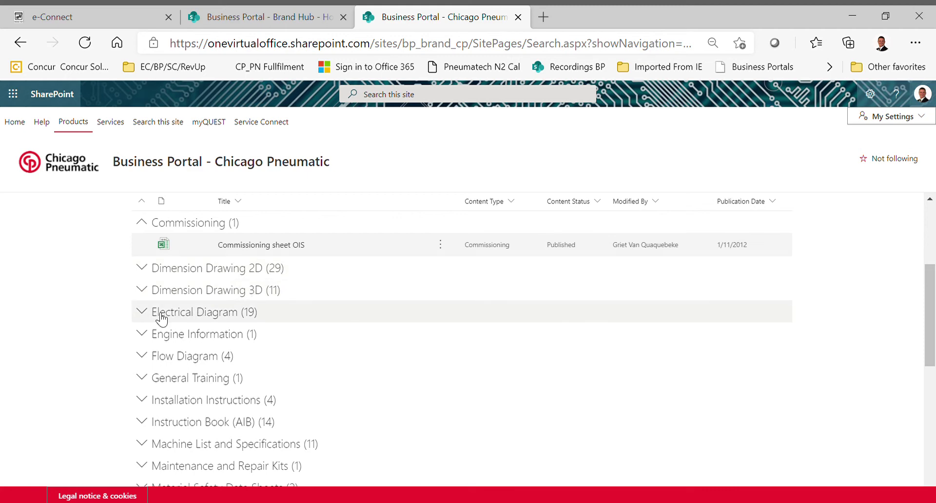
{"action": "left_click", "coordinate": [142, 312]}
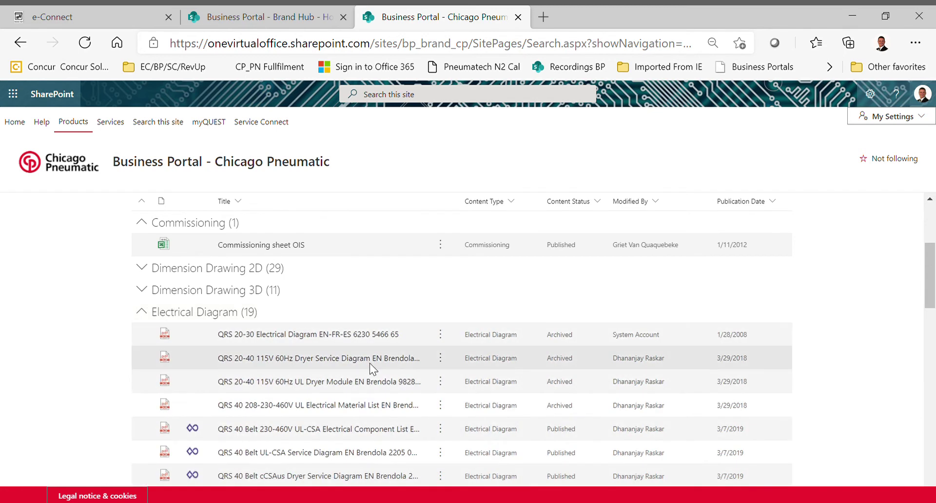
- Look through the QRS 20-40 Electrical Diagram documents and collapse the group
{"action": "left_click_drag", "start_coordinate": [928, 273], "coordinate": [931, 312]}
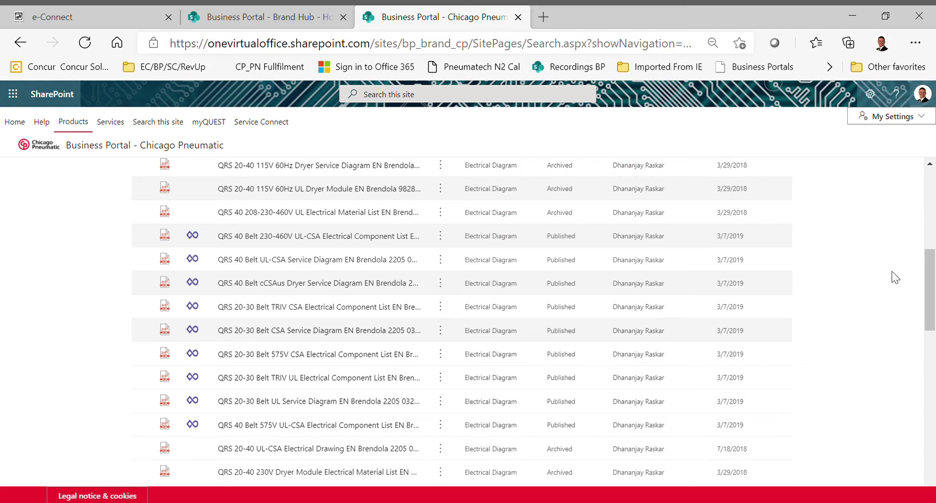
{"action": "left_click_drag", "start_coordinate": [929, 275], "coordinate": [925, 188]}
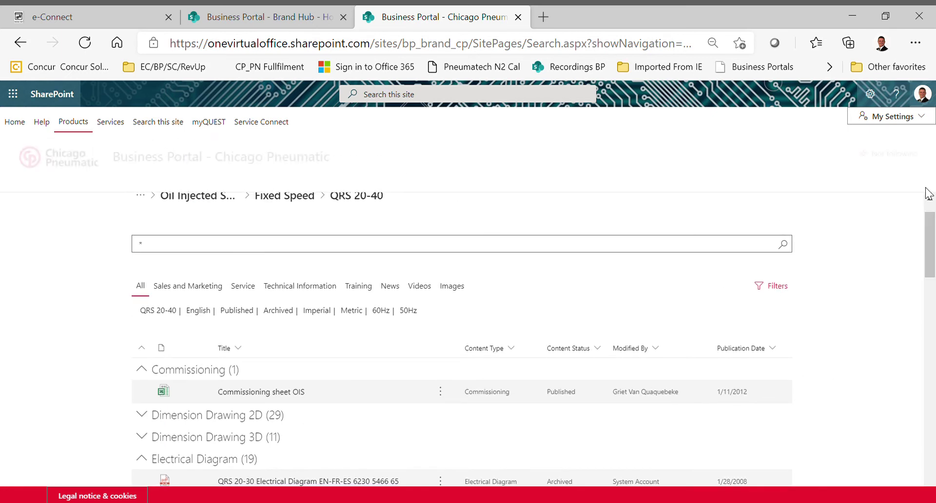
{"action": "left_click_drag", "start_coordinate": [927, 237], "coordinate": [929, 280]}
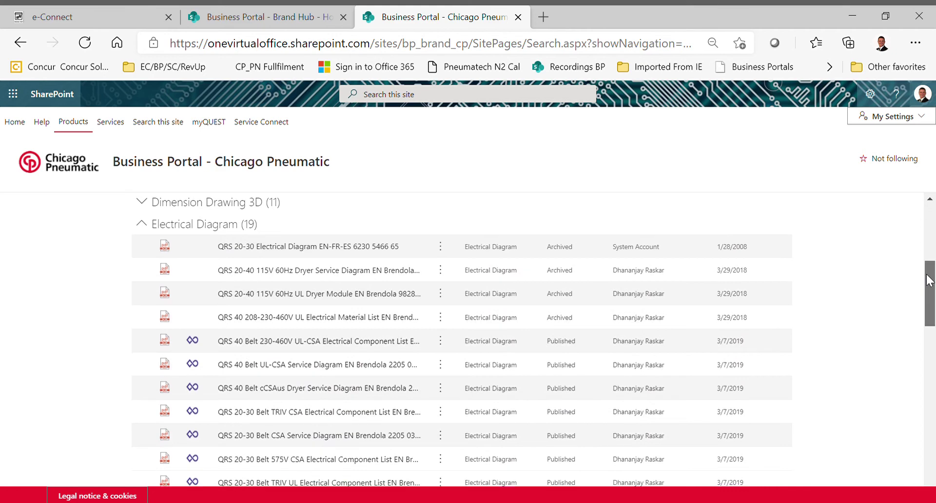
{"action": "left_click", "coordinate": [141, 223]}
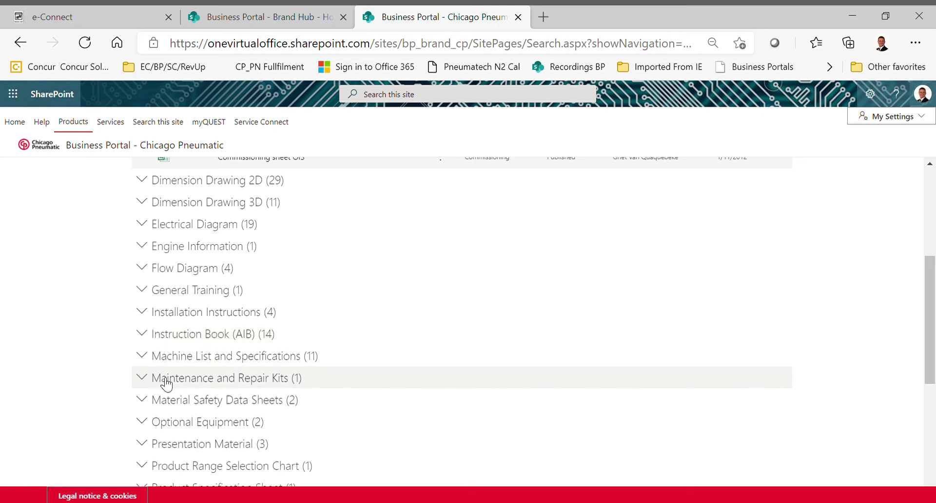
- Expand the Spare Parts List (ASL) group, review its documents, and collapse it
{"action": "scroll", "coordinate": [166, 383], "scroll_direction": "down", "scroll_amount": 4}
{"action": "scroll", "coordinate": [166, 382], "scroll_direction": "down", "scroll_amount": 2}
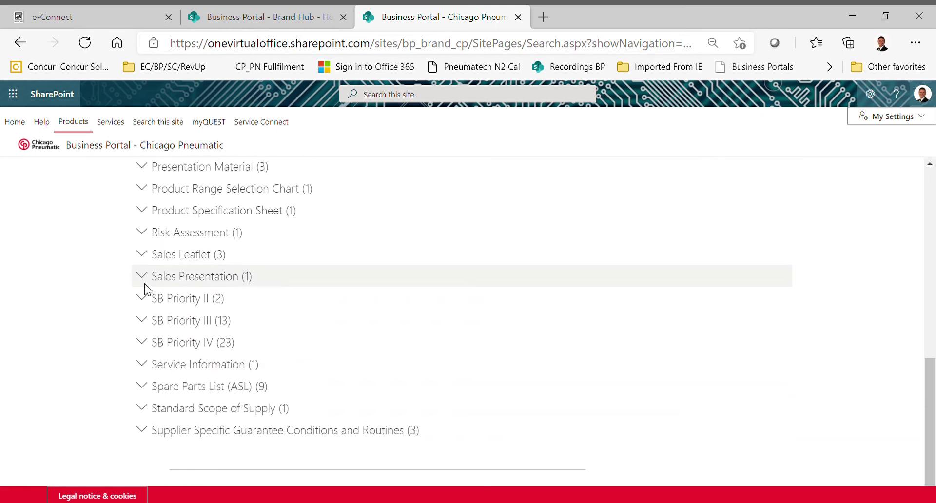
{"action": "left_click", "coordinate": [143, 387]}
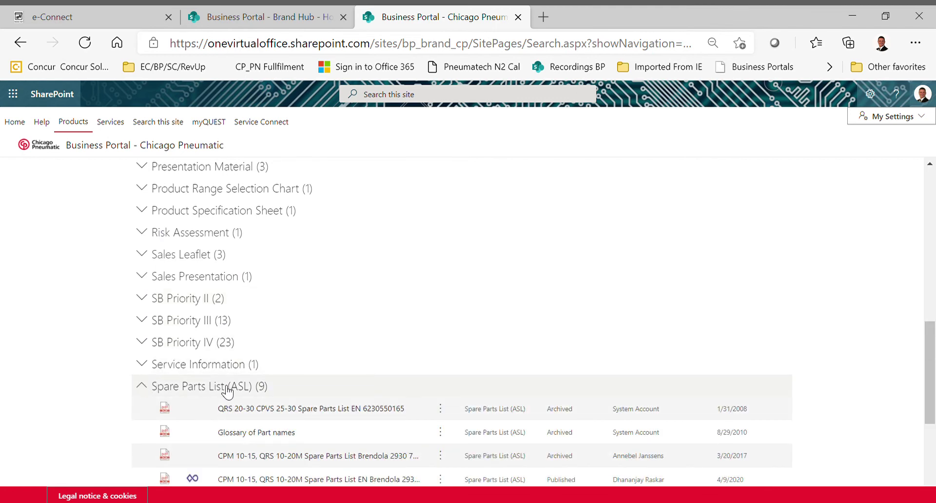
{"action": "scroll", "coordinate": [227, 390], "scroll_direction": "down", "scroll_amount": 5}
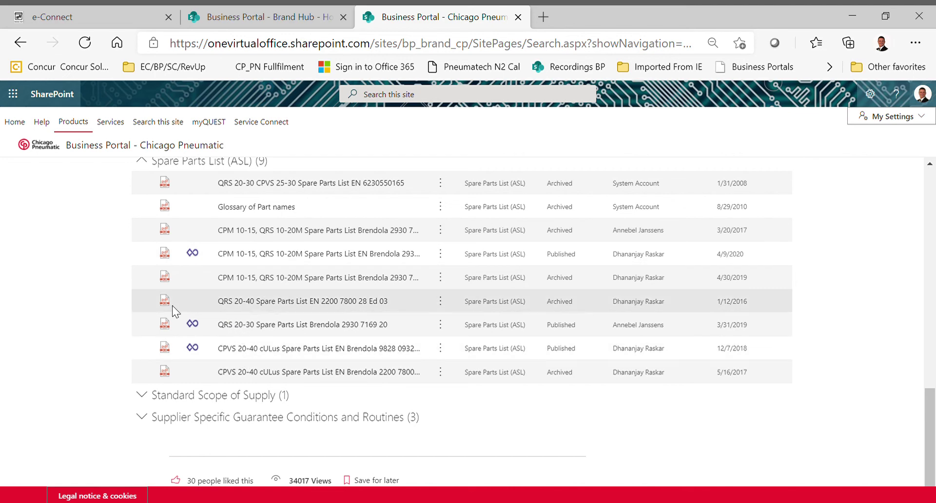
{"action": "scroll", "coordinate": [172, 305], "scroll_direction": "up", "scroll_amount": 2}
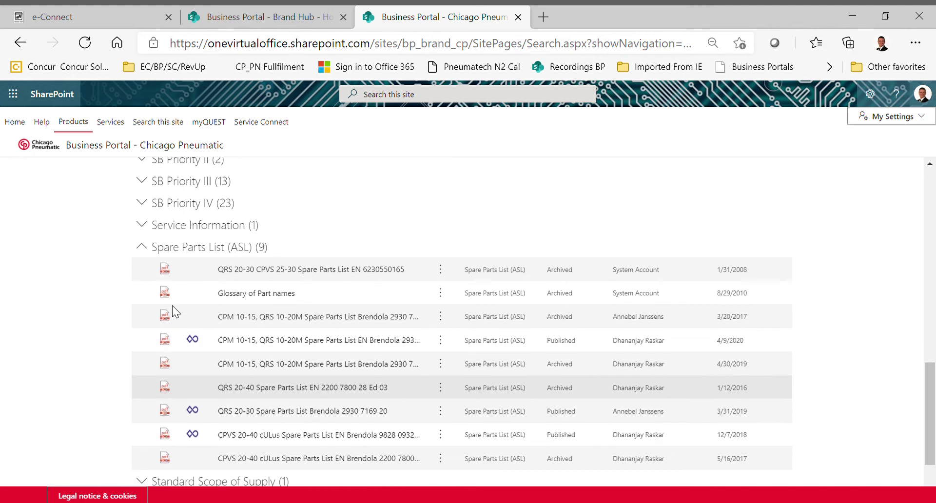
{"action": "left_click", "coordinate": [140, 247]}
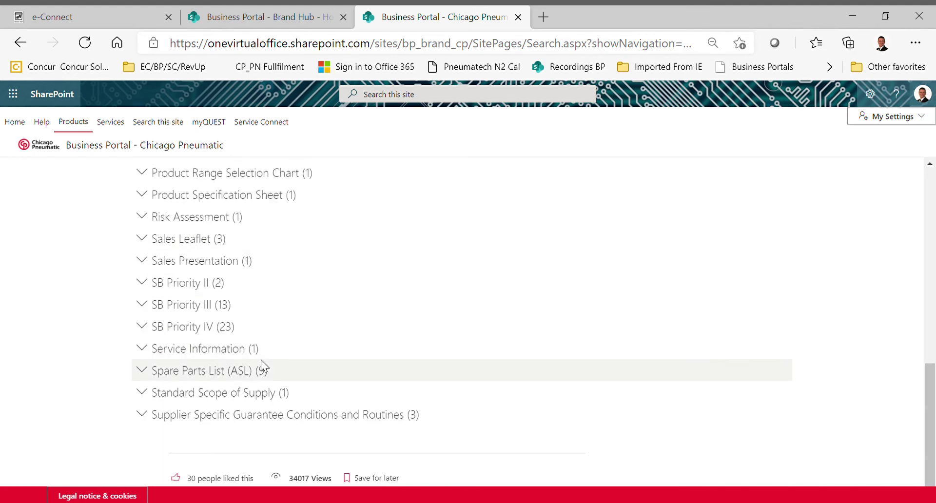
- Expand the SB Priority IV group, examine the service bulletins and their publication dates, and collapse it
{"action": "scroll", "coordinate": [366, 359], "scroll_direction": "up", "scroll_amount": 2}
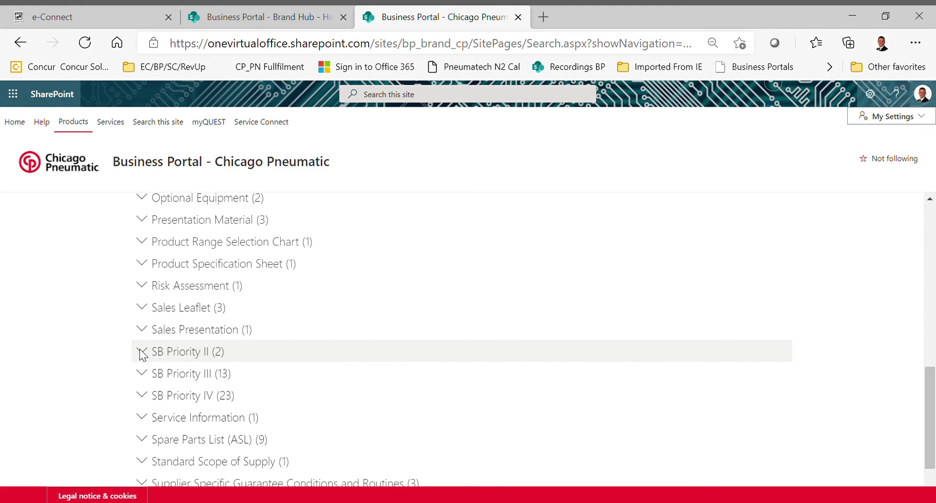
{"action": "left_click", "coordinate": [142, 396]}
{"action": "scroll", "coordinate": [141, 397], "scroll_direction": "down", "scroll_amount": 3}
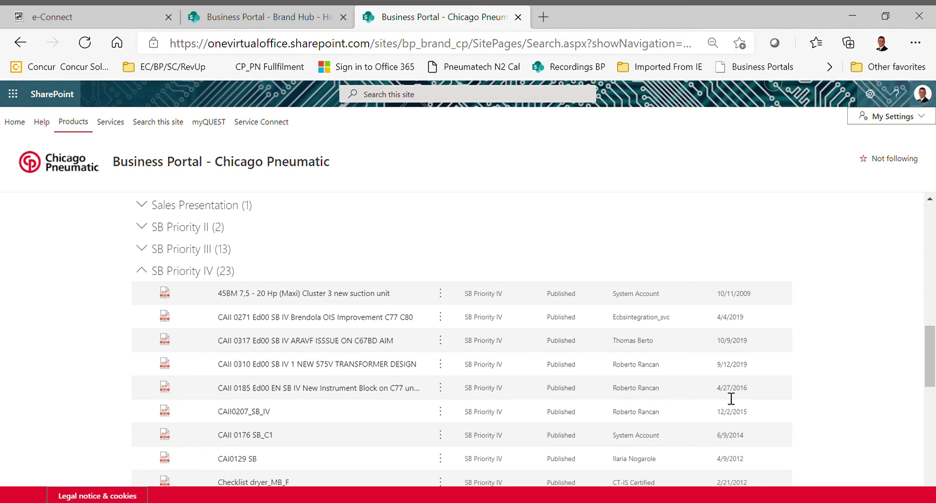
{"action": "left_click", "coordinate": [142, 270]}
- Return to the top-level Chicago Pneumatic product catalogue and look over its product families
{"action": "scroll", "coordinate": [272, 309], "scroll_direction": "up", "scroll_amount": 8}
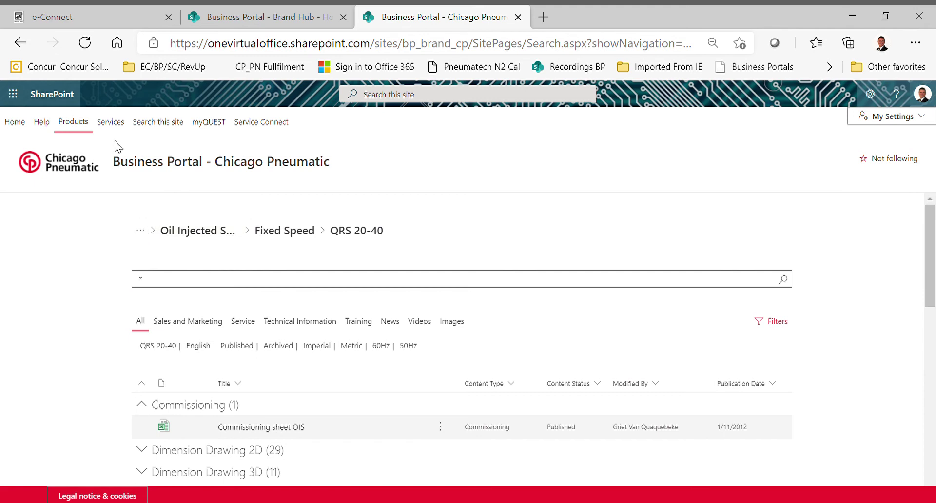
{"action": "left_click", "coordinate": [143, 232]}
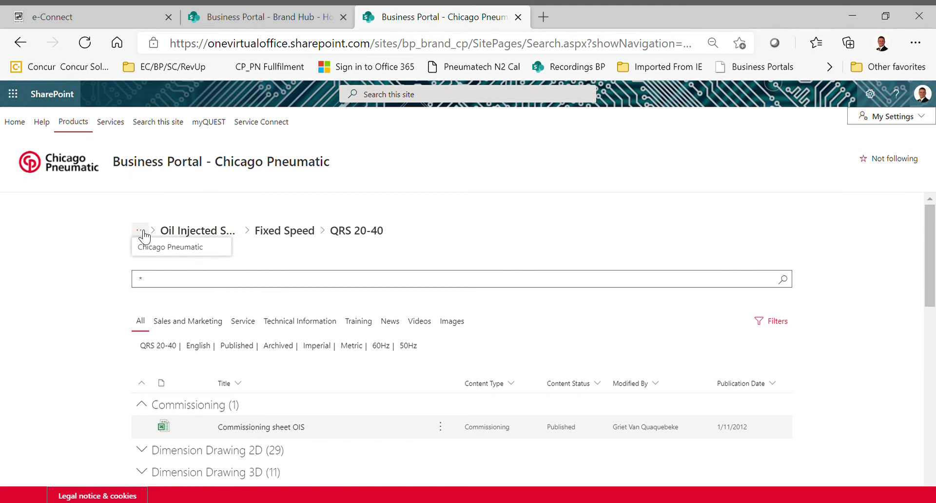
{"action": "left_click", "coordinate": [154, 248]}
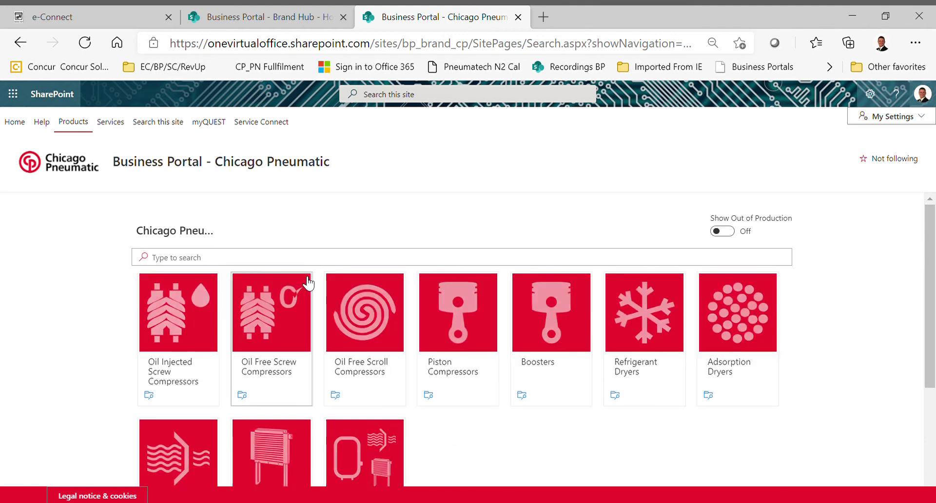
{"action": "scroll", "coordinate": [373, 319], "scroll_direction": "down", "scroll_amount": 1}
{"action": "scroll", "coordinate": [373, 320], "scroll_direction": "down", "scroll_amount": 2}
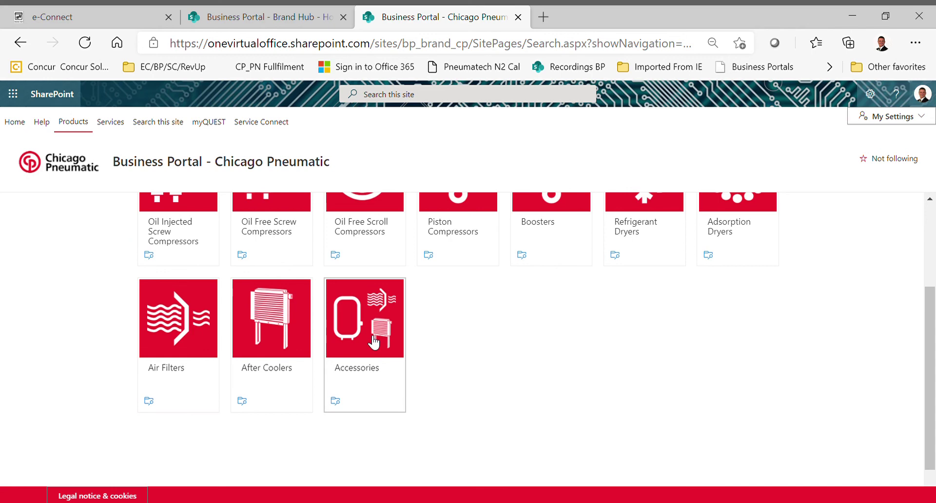
- Open the MK5S Controller document page from Control and Monitoring System under Accessories
{"action": "left_click", "coordinate": [374, 343]}
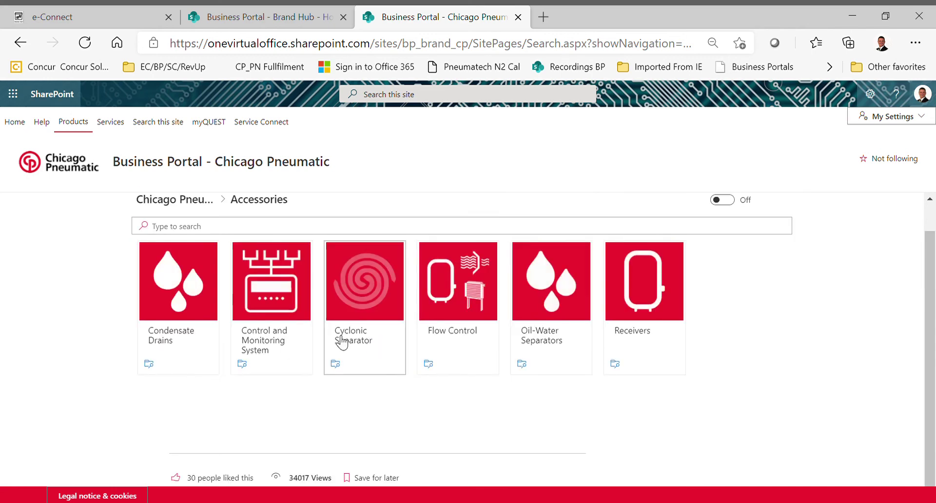
{"action": "left_click", "coordinate": [276, 347]}
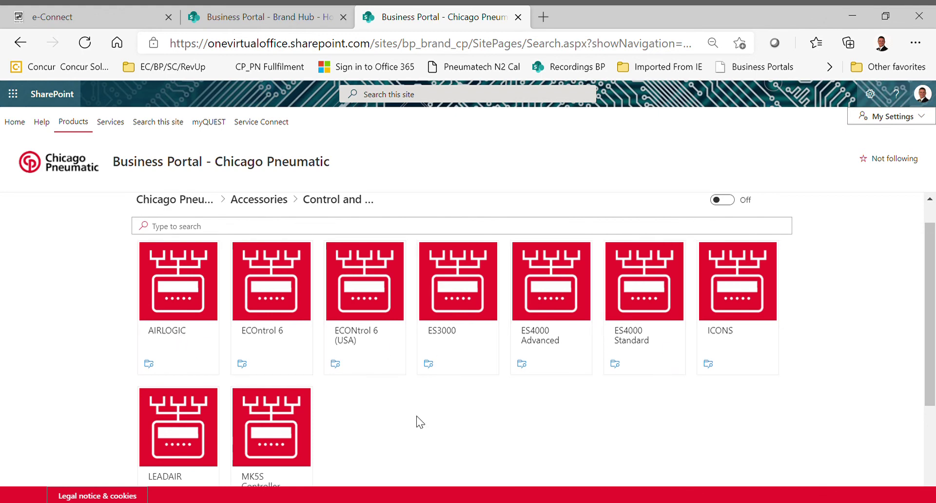
{"action": "scroll", "coordinate": [369, 417], "scroll_direction": "down", "scroll_amount": 1}
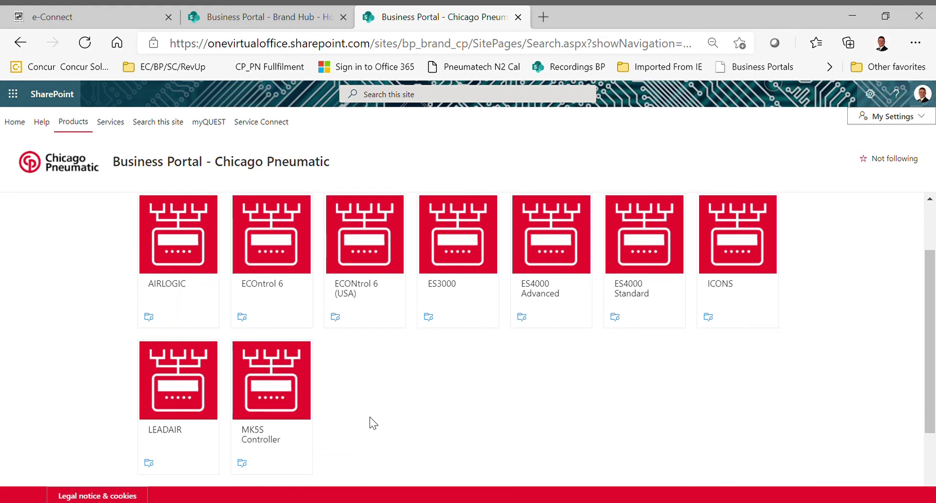
{"action": "left_click", "coordinate": [274, 427]}
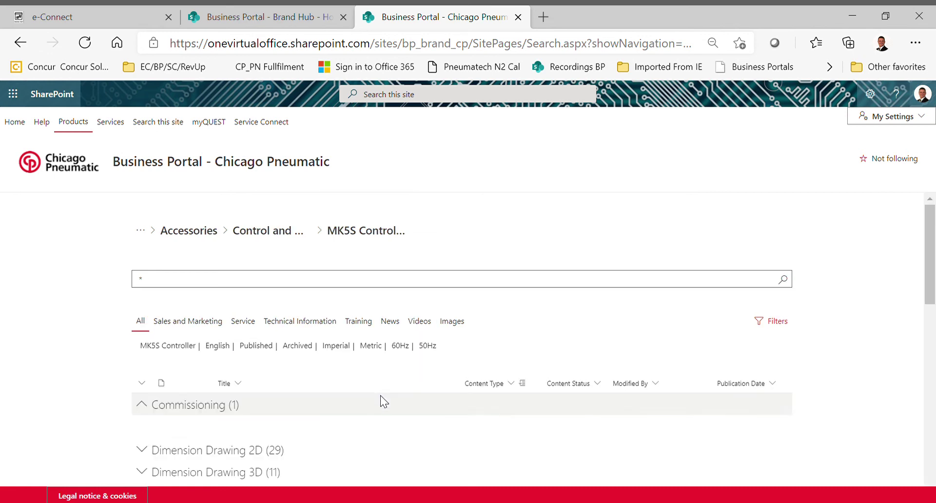
- Expand the MK5S Controller's Instruction Book (AIB) group, review its documents, and collapse it
{"action": "scroll", "coordinate": [380, 396], "scroll_direction": "down", "scroll_amount": 1}
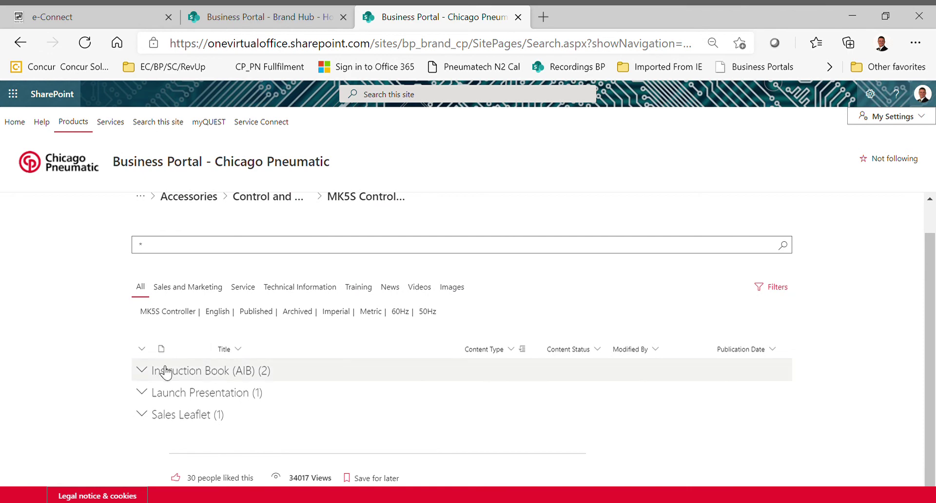
{"action": "left_click", "coordinate": [142, 371]}
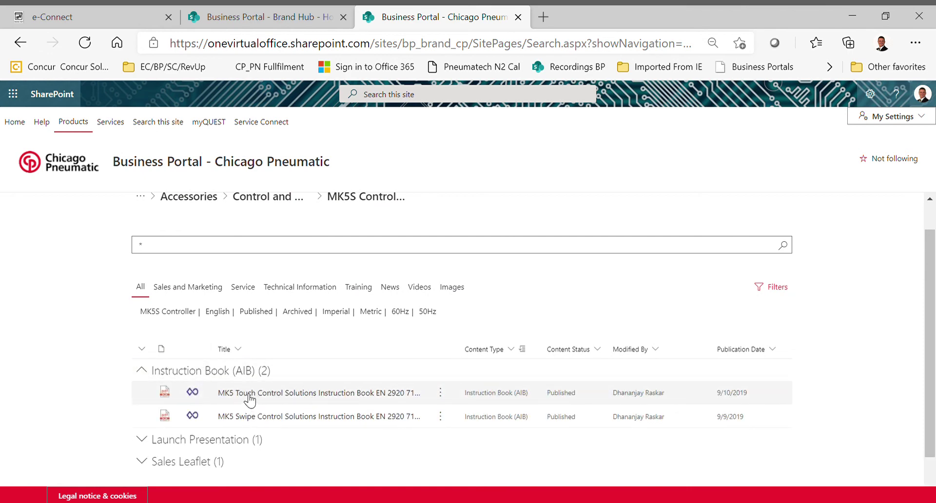
{"action": "left_click", "coordinate": [142, 371]}
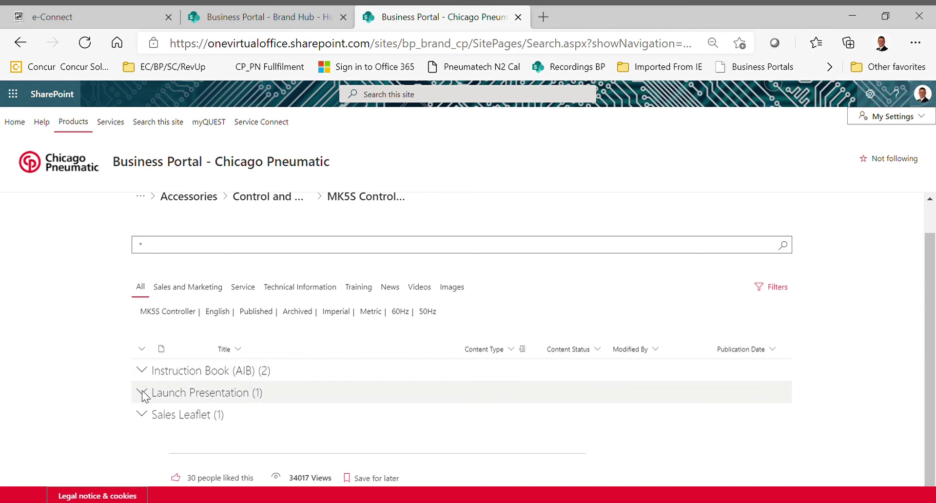
- Look into the MK5S Controller's Launch Presentation and Sales Leaflet groups, and collapse both
{"action": "left_click", "coordinate": [142, 390]}
{"action": "left_click", "coordinate": [141, 390]}
{"action": "left_click", "coordinate": [141, 414]}
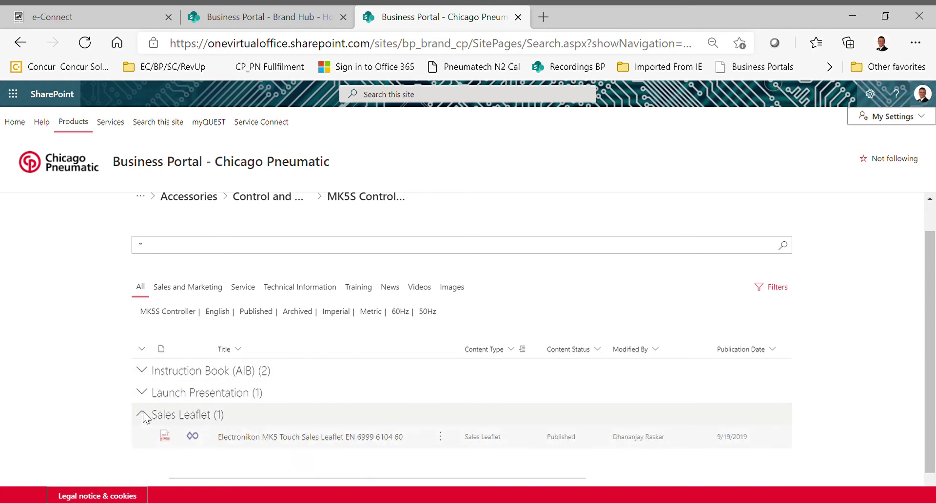
{"action": "left_click", "coordinate": [141, 415]}
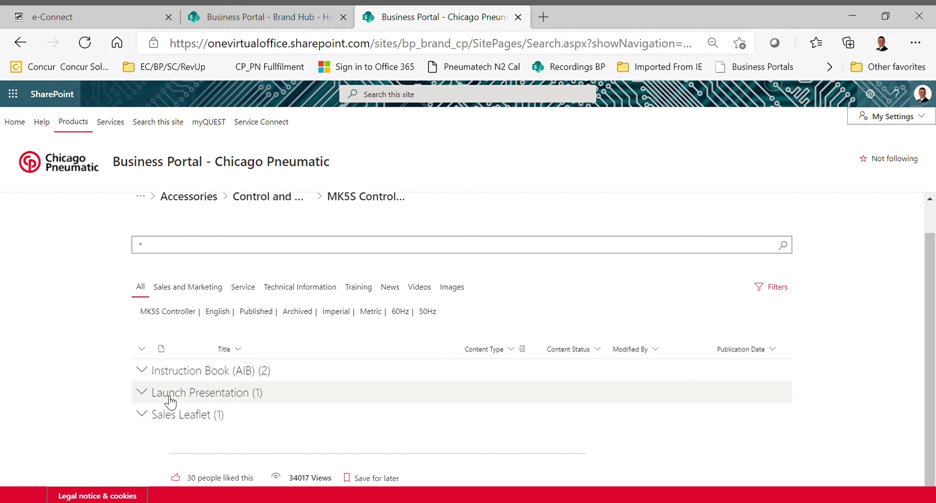
{"action": "left_click", "coordinate": [141, 392]}
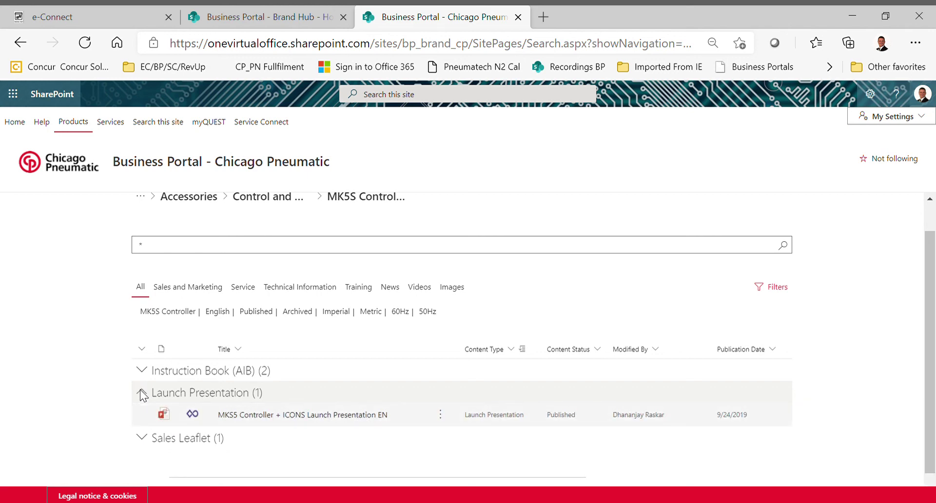
{"action": "left_click", "coordinate": [141, 391]}
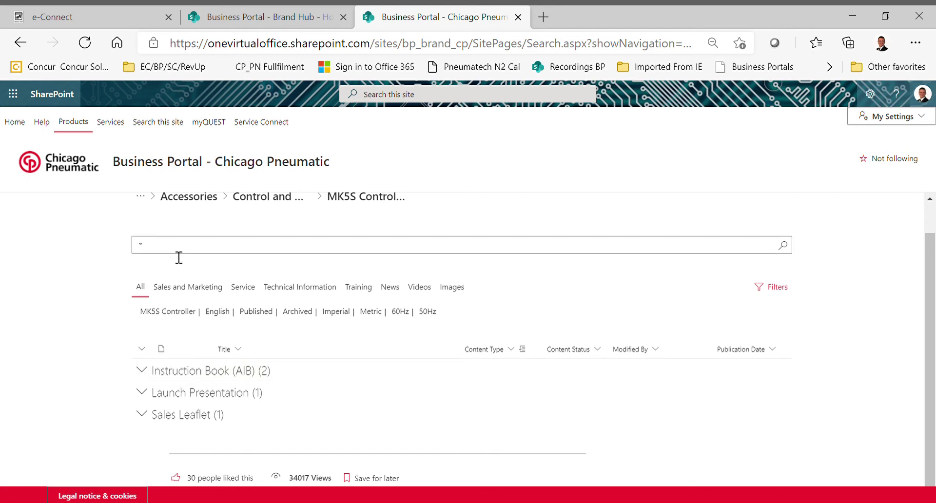
- View the Refrigerant Dryers models in the Chicago Pneumatic catalogue and return to the portal home page
{"action": "left_click", "coordinate": [141, 197]}
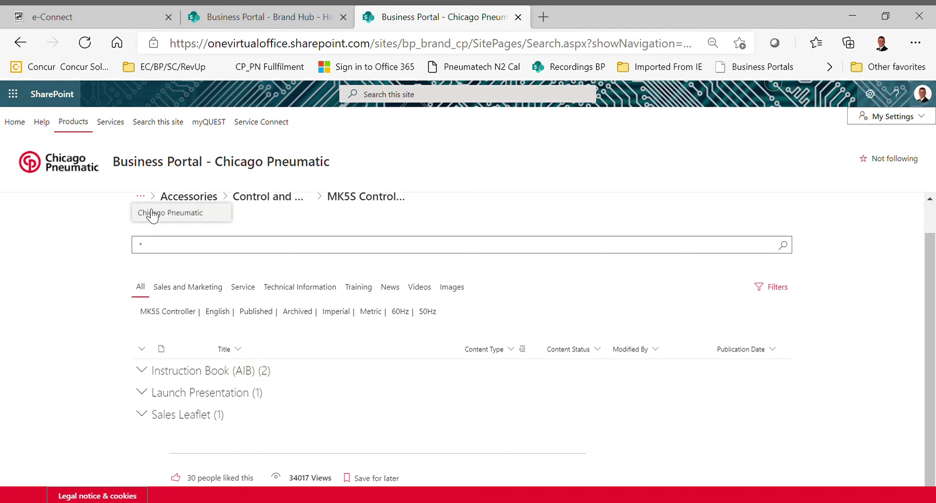
{"action": "left_click", "coordinate": [151, 213]}
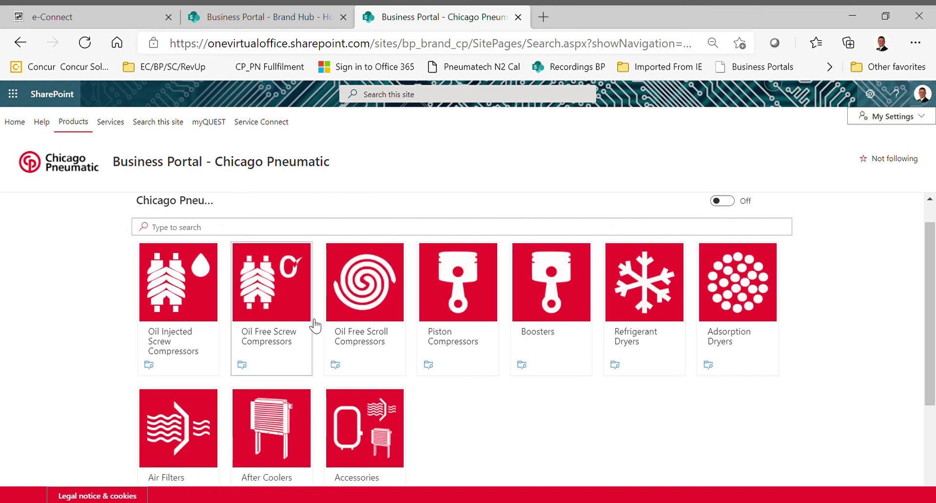
{"action": "left_click", "coordinate": [665, 330]}
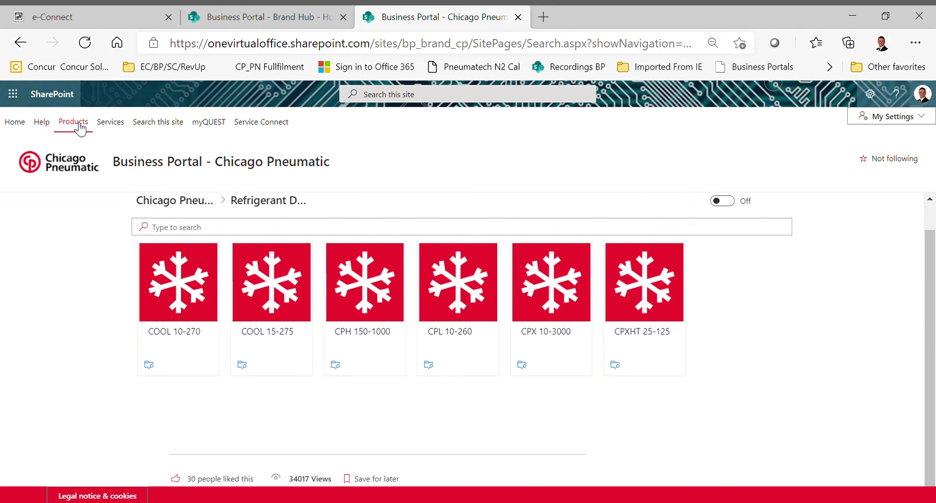
{"action": "left_click", "coordinate": [74, 163]}
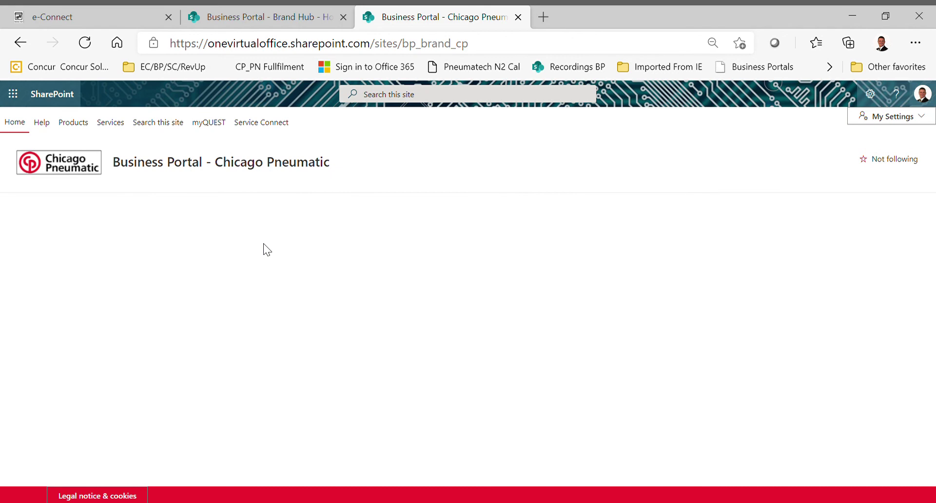